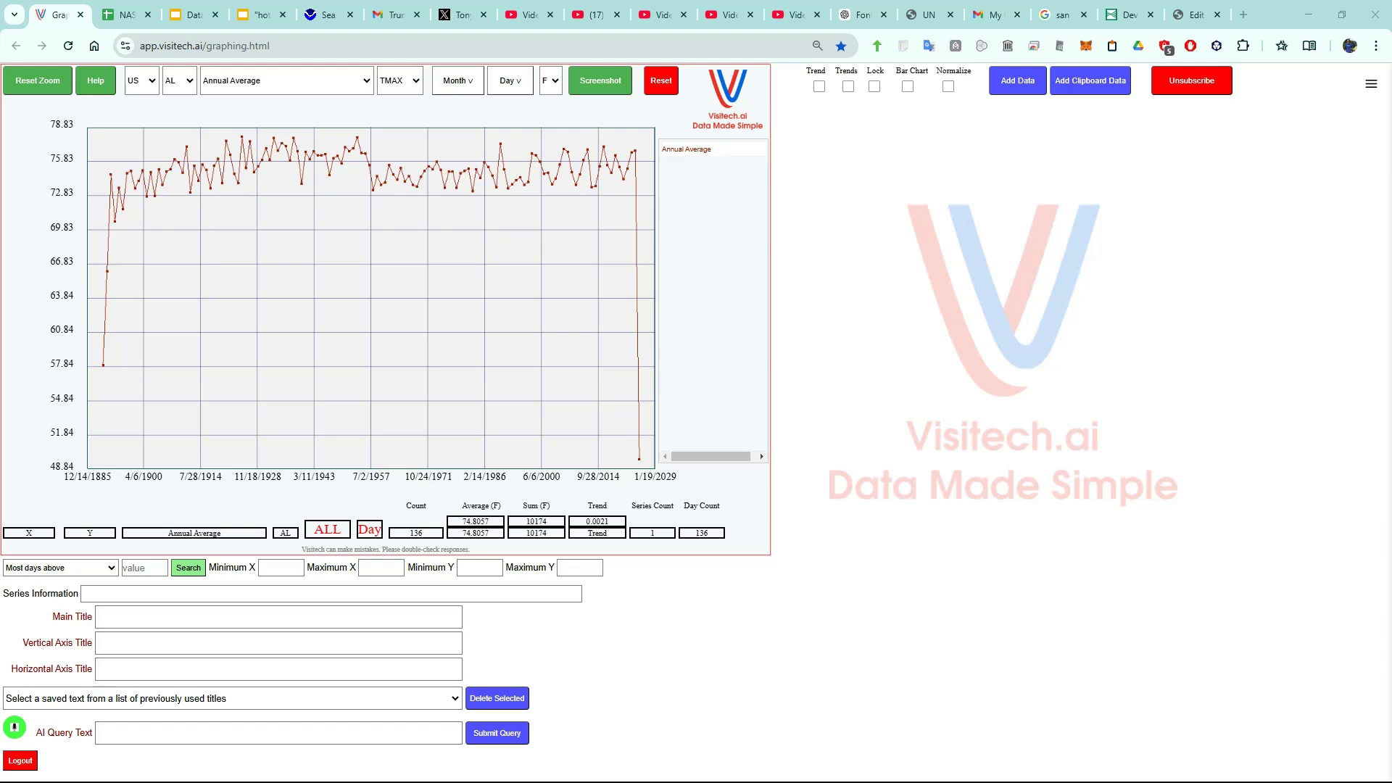
Select Indiana and chart daily TMAX for the BLOOMINGTON INDIANA UNIV station.
{"action": "left_click", "coordinate": [179, 81]}
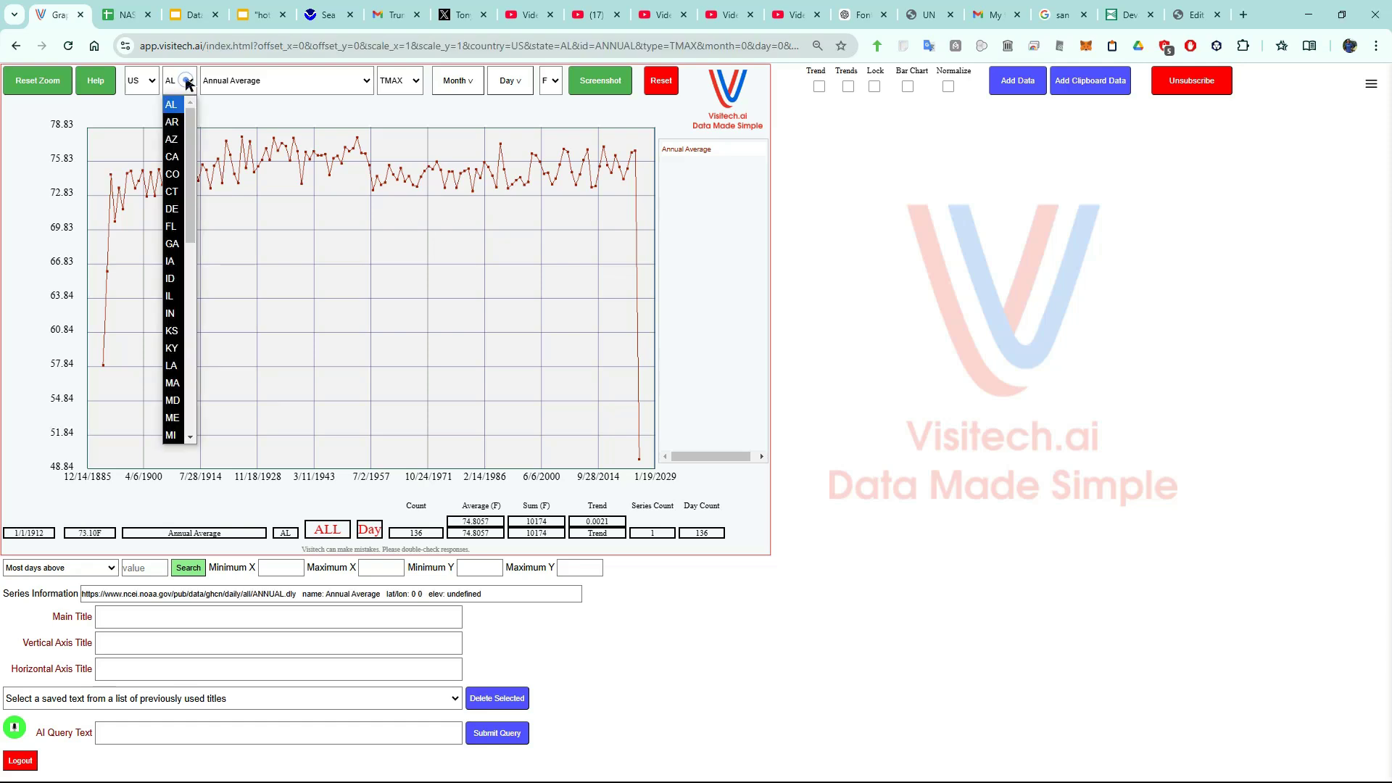
{"action": "left_click", "coordinate": [171, 314]}
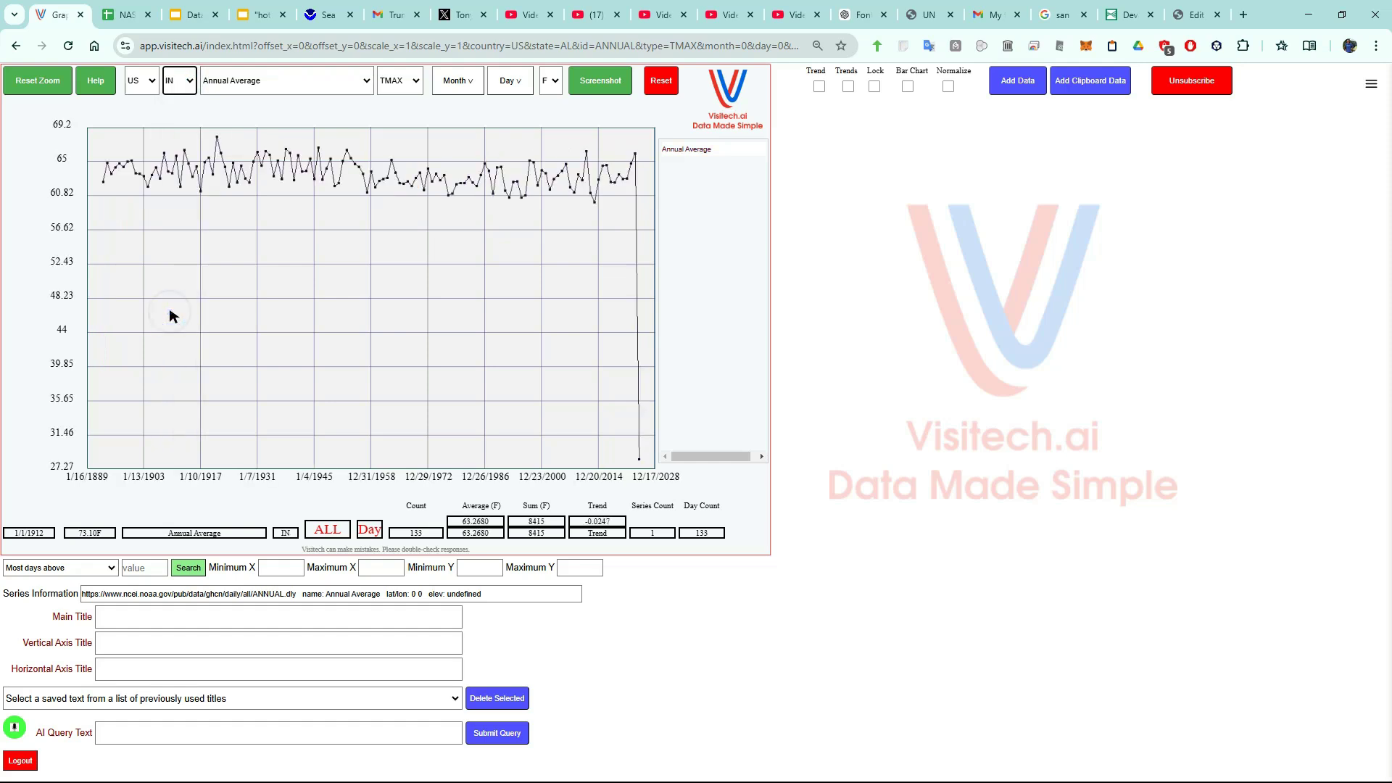
{"action": "left_click", "coordinate": [294, 84]}
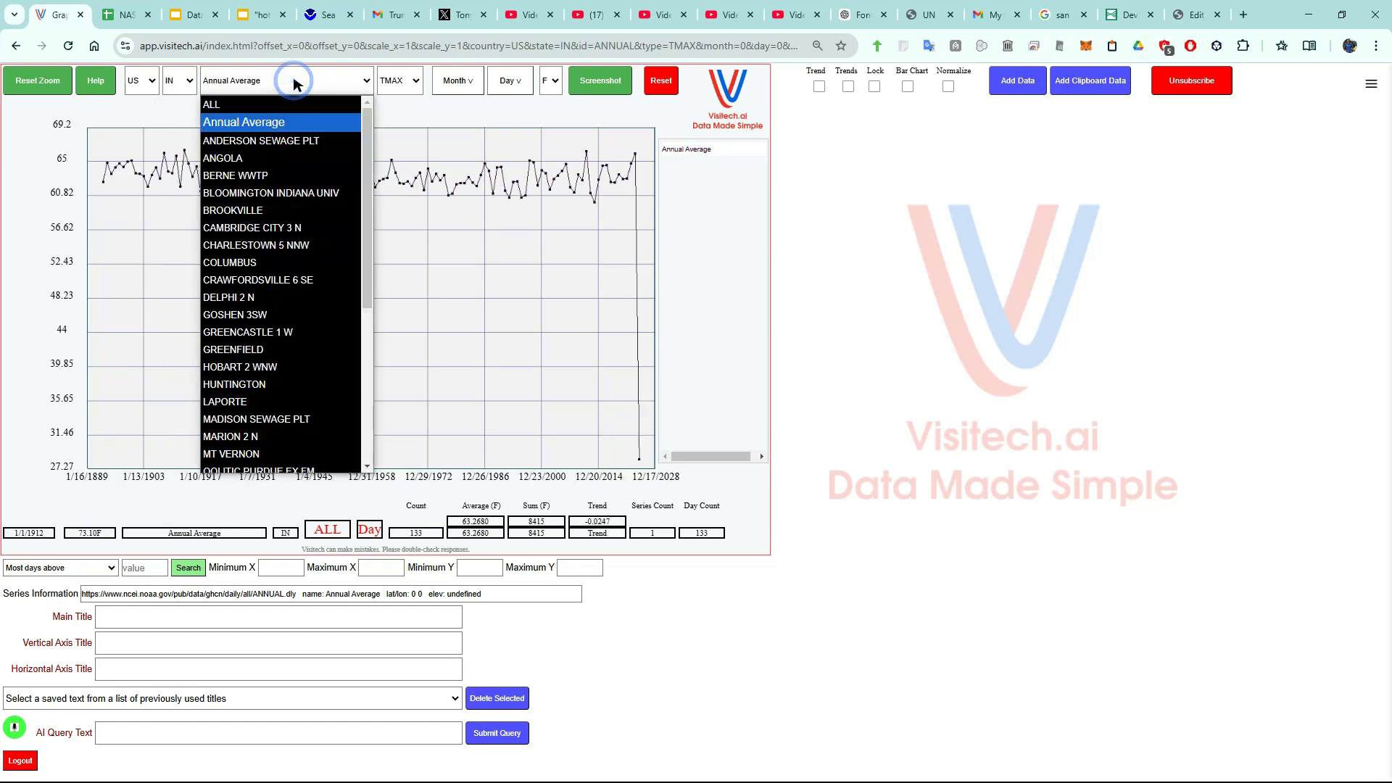
{"action": "left_click", "coordinate": [285, 194]}
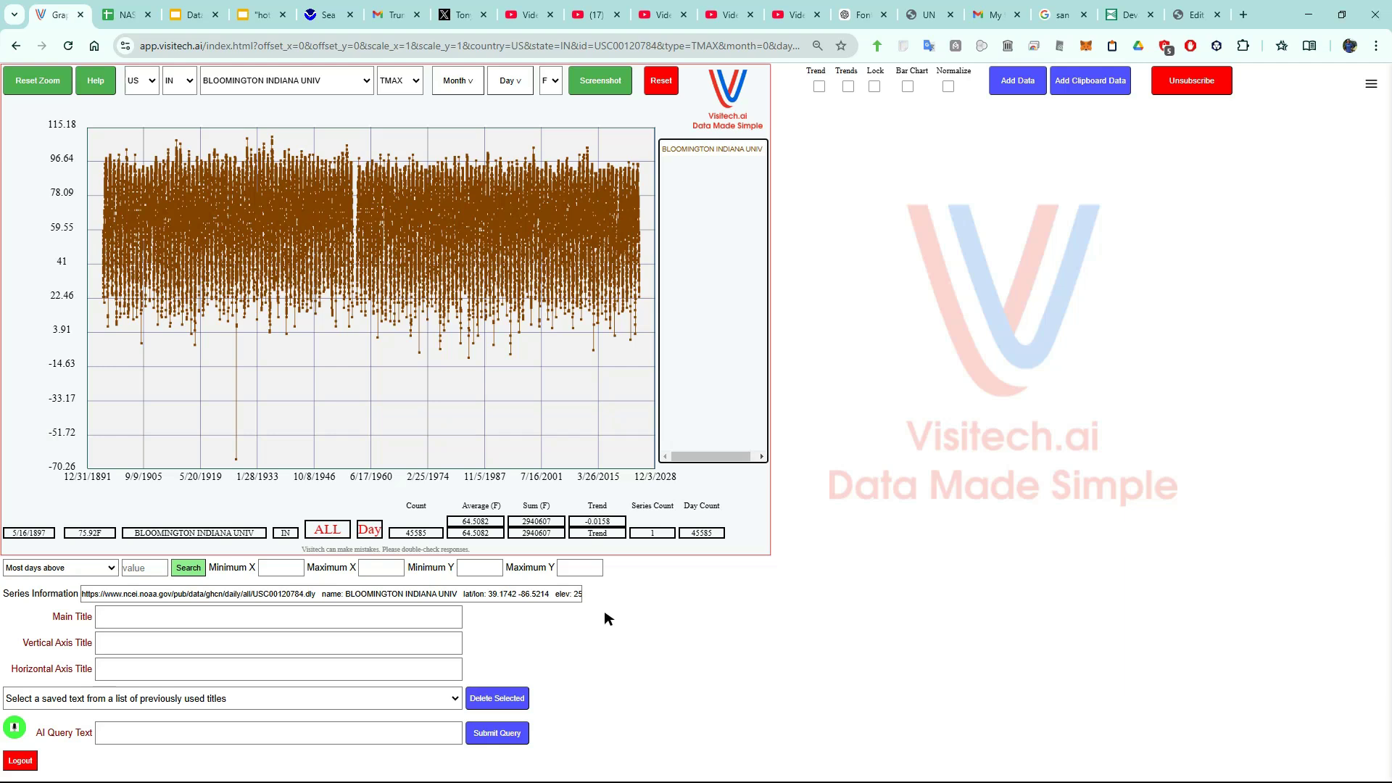
Limit the chart's Y range to 100–110 °F.
{"action": "left_click", "coordinate": [484, 570]}
{"action": "type", "text": "100"}
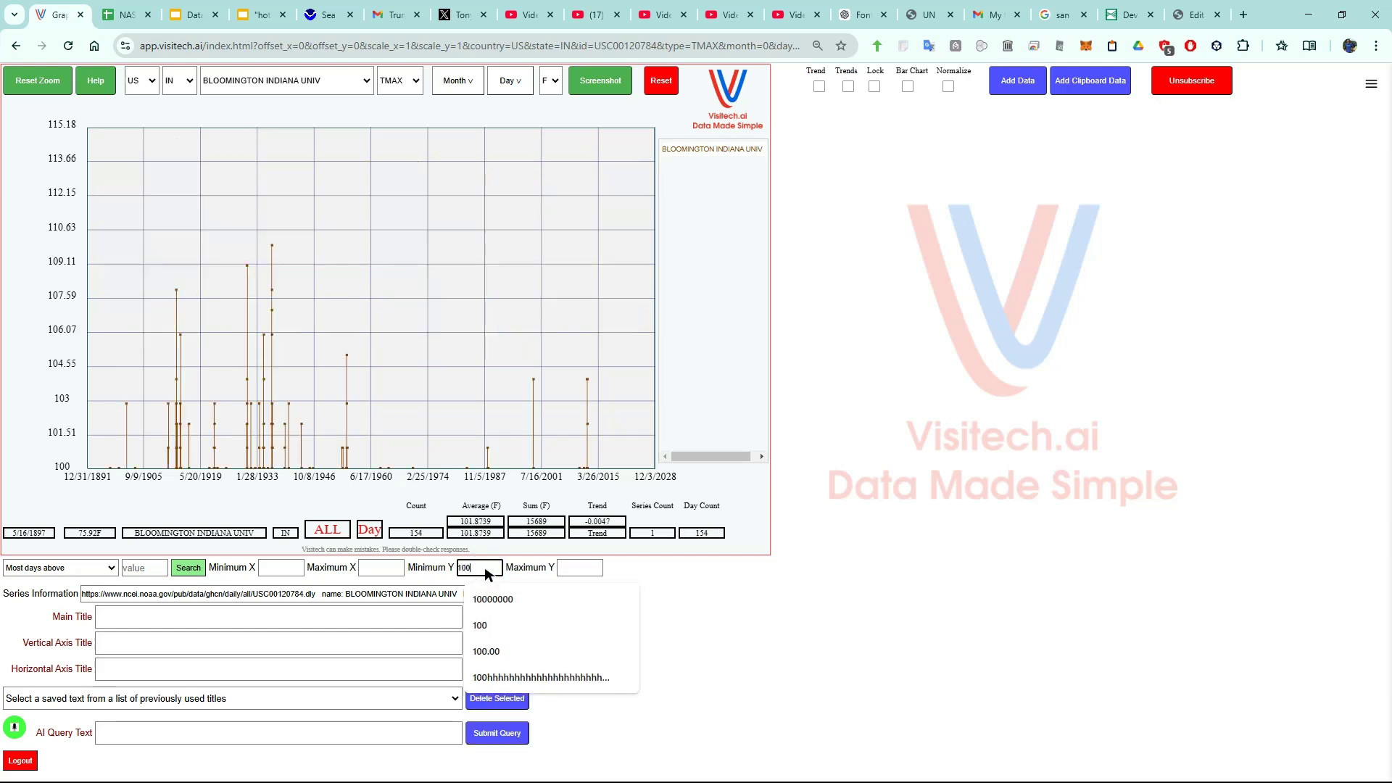
{"action": "left_click", "coordinate": [569, 567]}
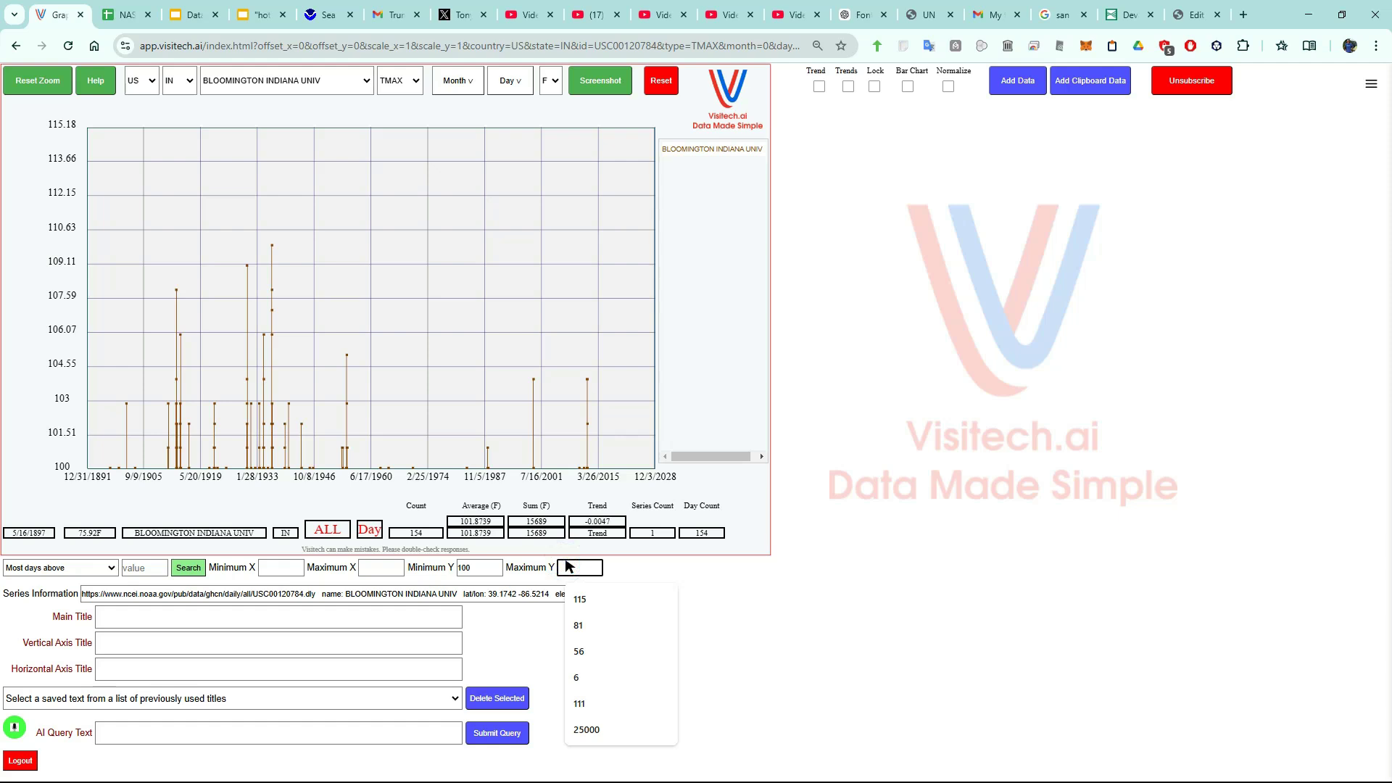
{"action": "type", "text": "110"}
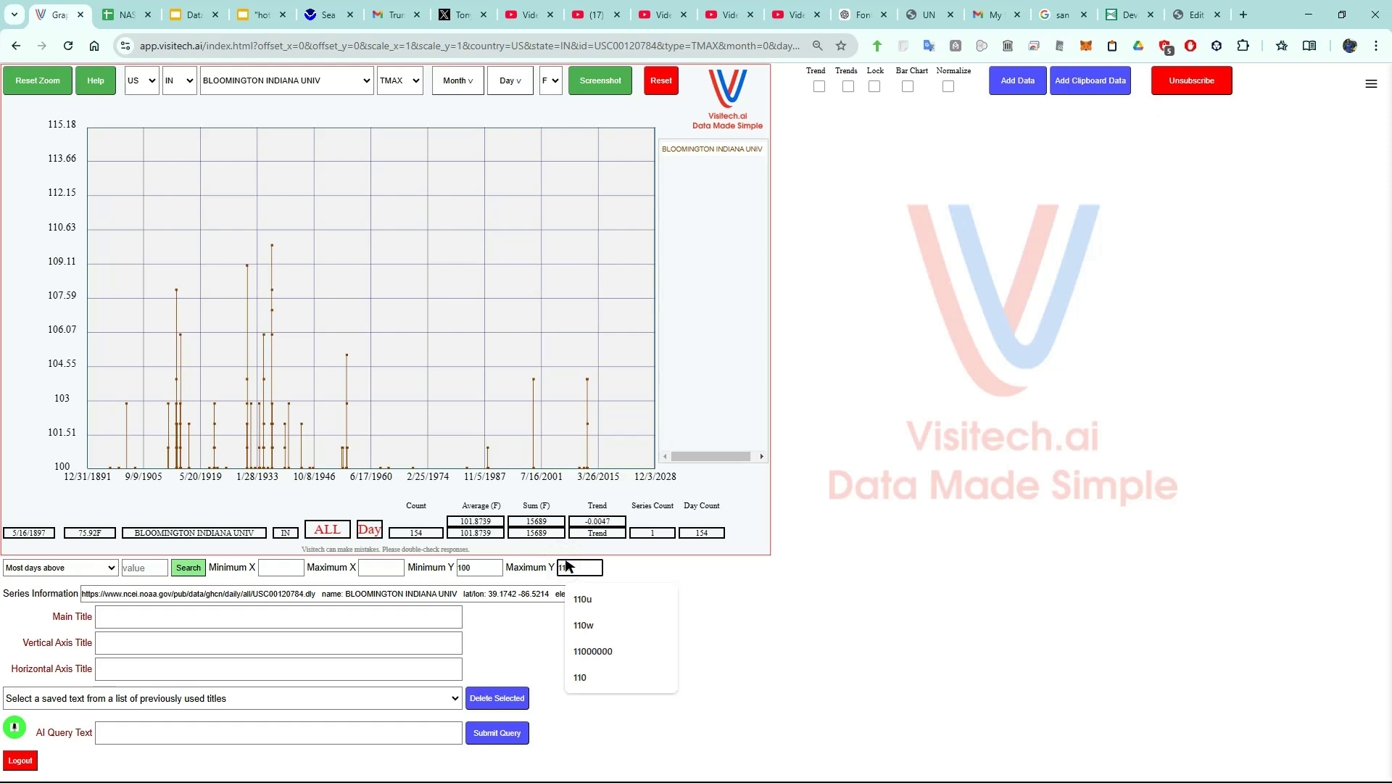
Check the 154 days of 100°F-plus and read peak dates, including 109.94 °F on 7/14/1936.
{"action": "double_click", "coordinate": [410, 532]}
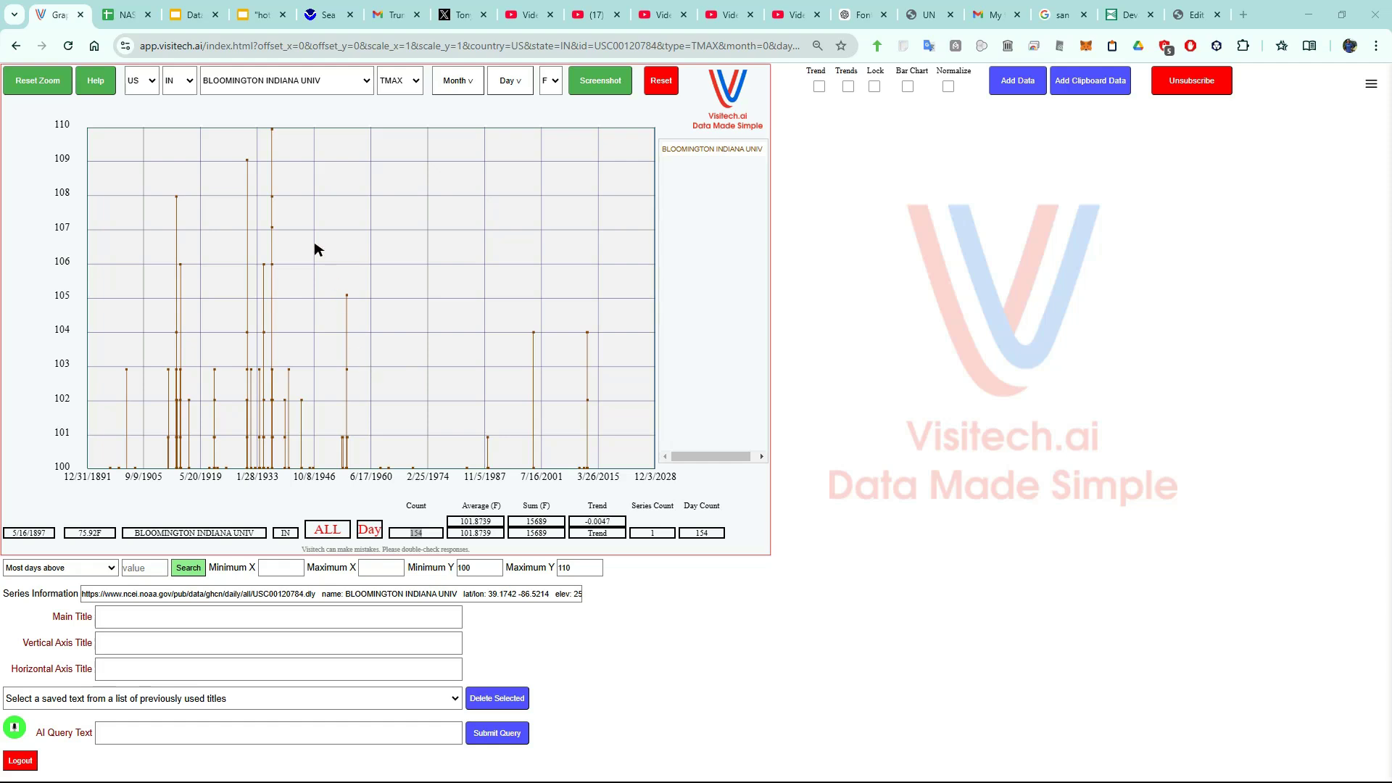
{"action": "mouse_move", "coordinate": [272, 134]}
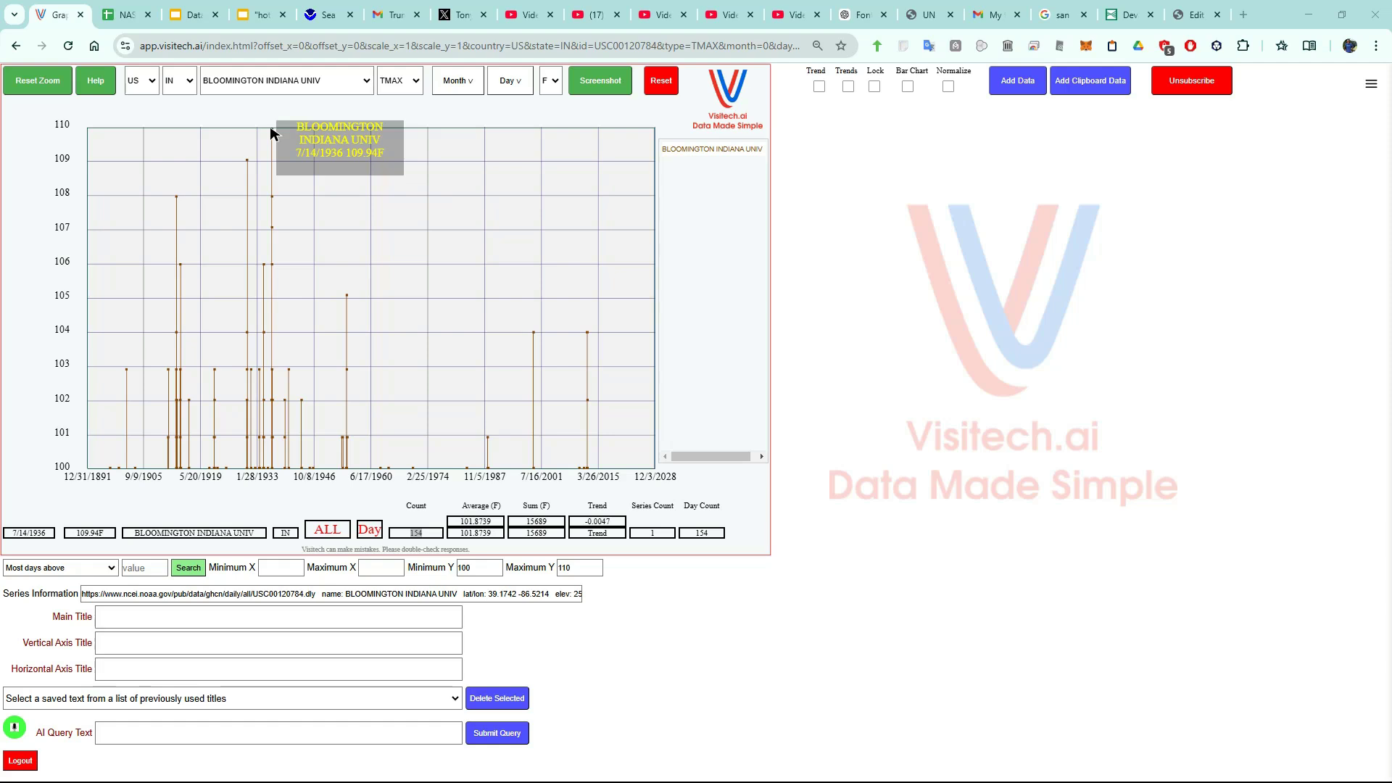
{"action": "mouse_move", "coordinate": [589, 333]}
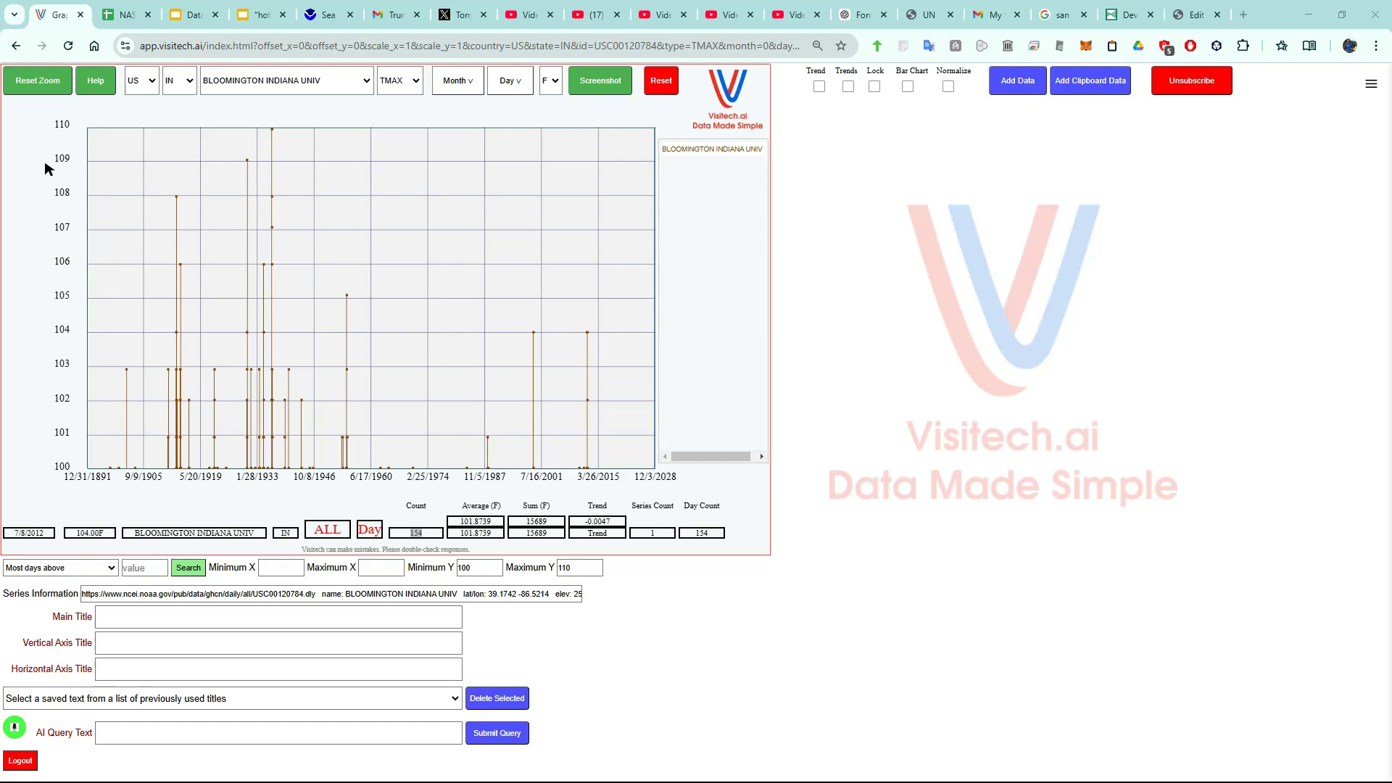
Reset the zoom, paste BLOOMINGTON INDIANA UNIV as the main title, and save a screenshot.
{"action": "left_click", "coordinate": [39, 89]}
{"action": "left_click", "coordinate": [39, 89]}
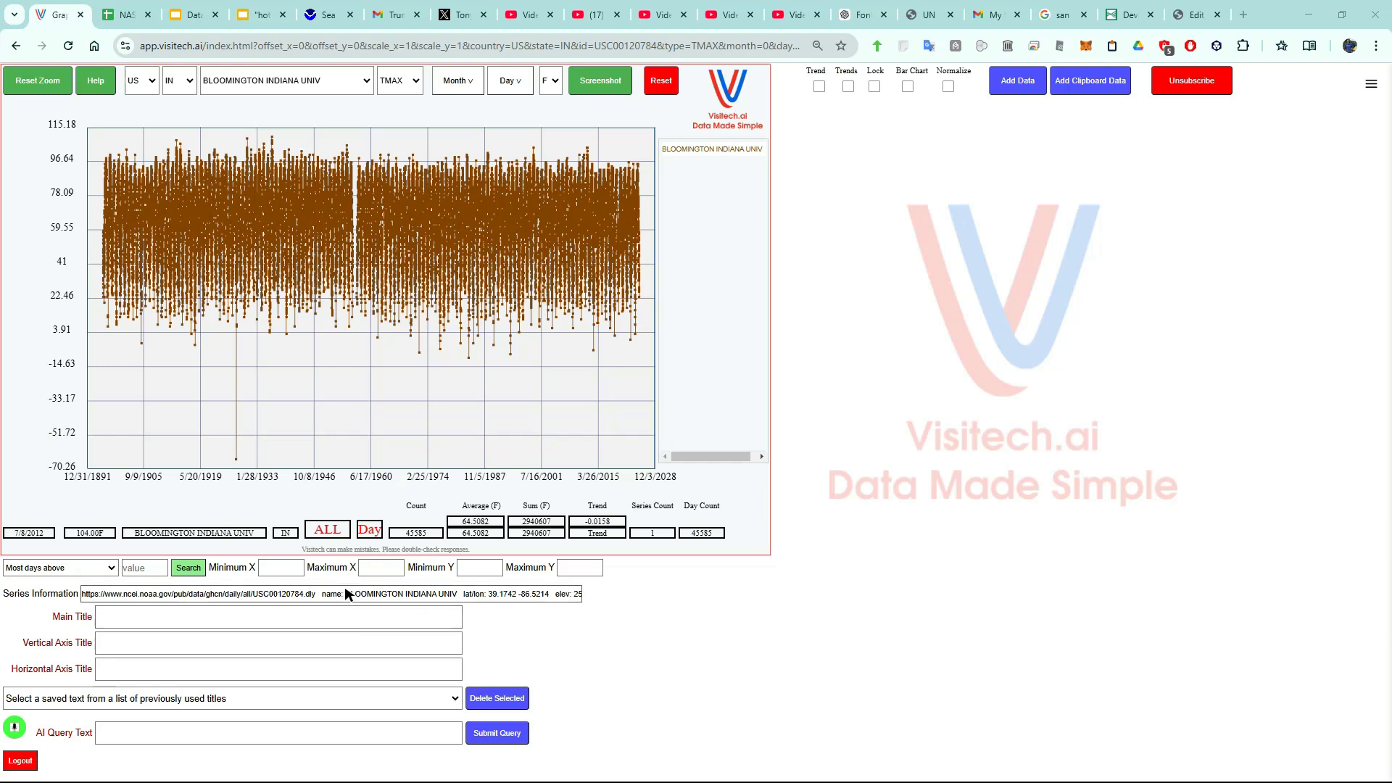
{"action": "left_click_drag", "start_coordinate": [347, 594], "coordinate": [458, 609]}
{"action": "key", "text": "ctrl+c"}
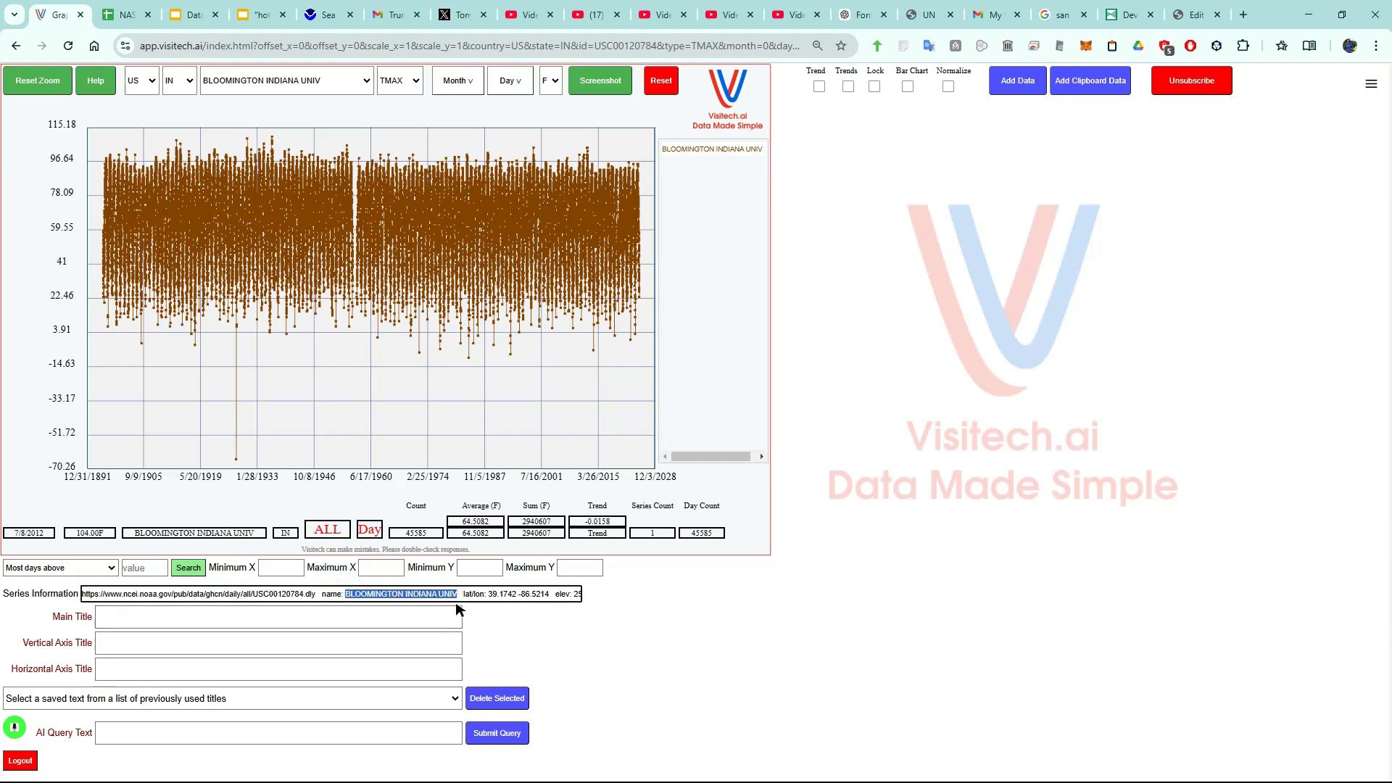
{"action": "left_click", "coordinate": [371, 619]}
{"action": "key", "text": "ctrl+v"}
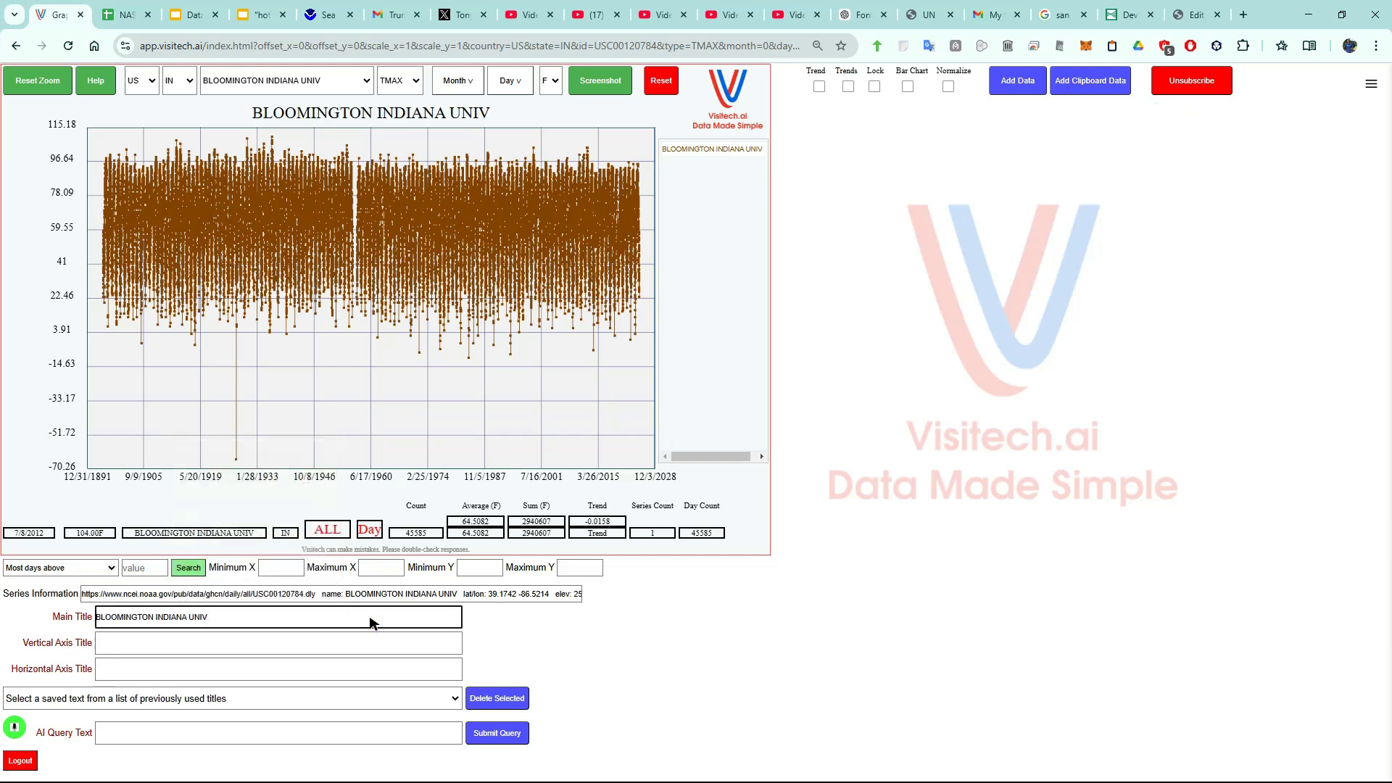
{"action": "left_click", "coordinate": [612, 86]}
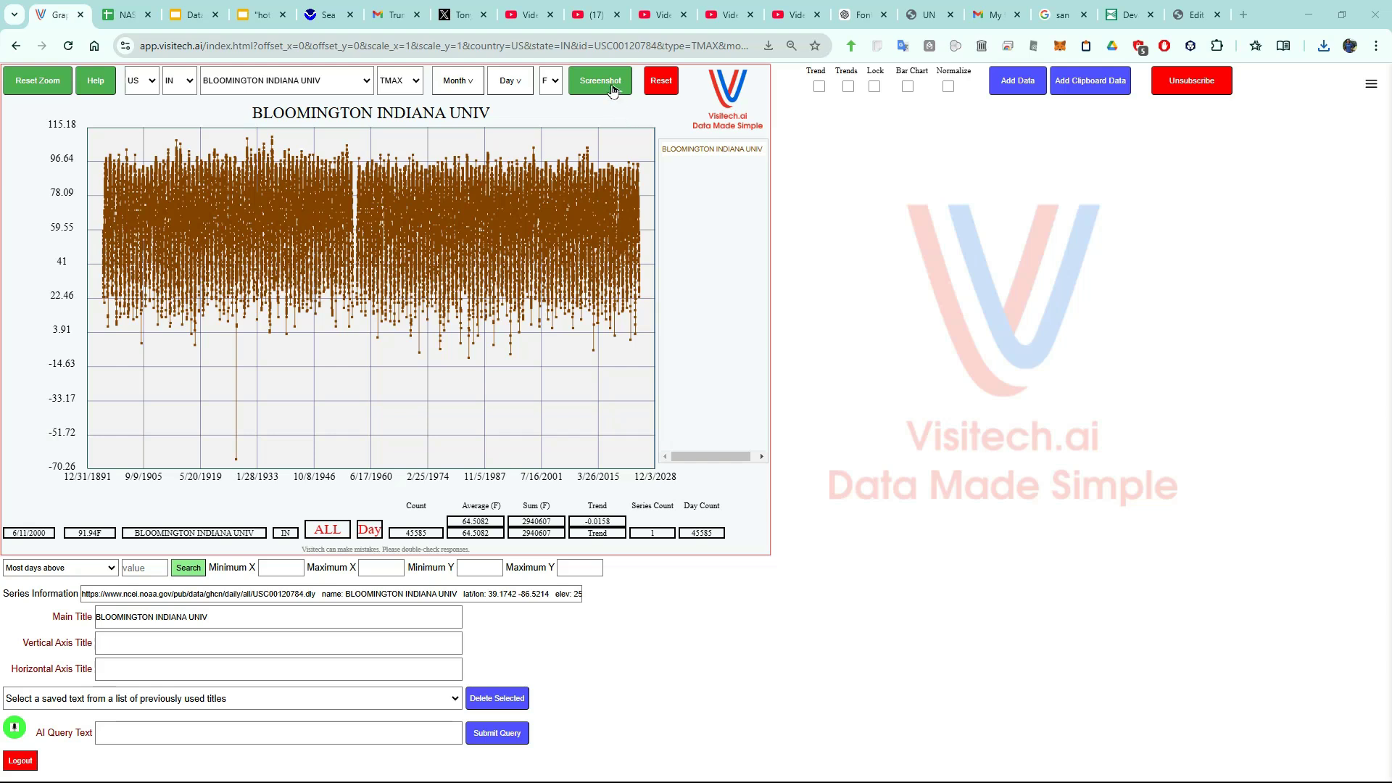
{"action": "left_click", "coordinate": [613, 87]}
Dictate the AI query 'graph by year', then zoom into March through November.
{"action": "left_click", "coordinate": [15, 731]}
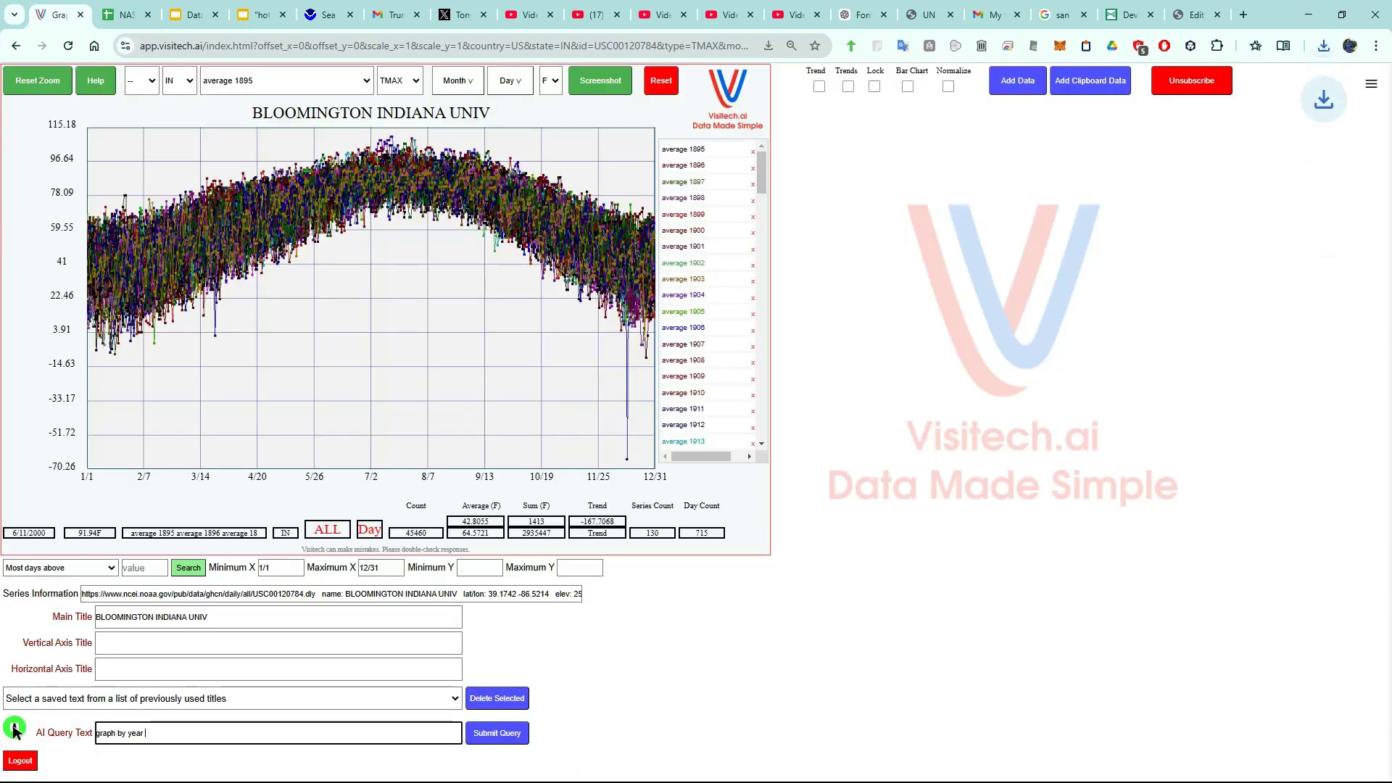
{"action": "mouse_move", "coordinate": [628, 463]}
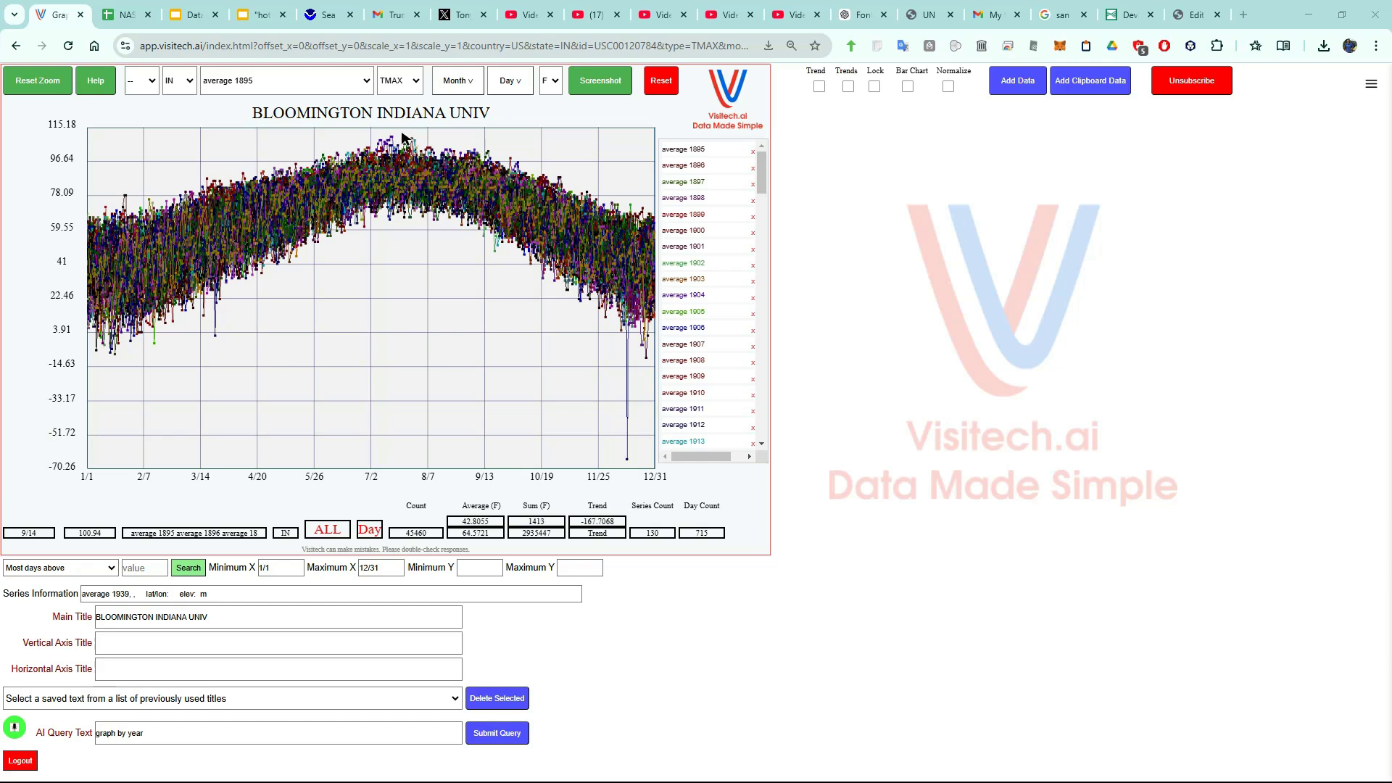
{"action": "scroll", "coordinate": [404, 137], "scroll_direction": "up", "scroll_amount": 3}
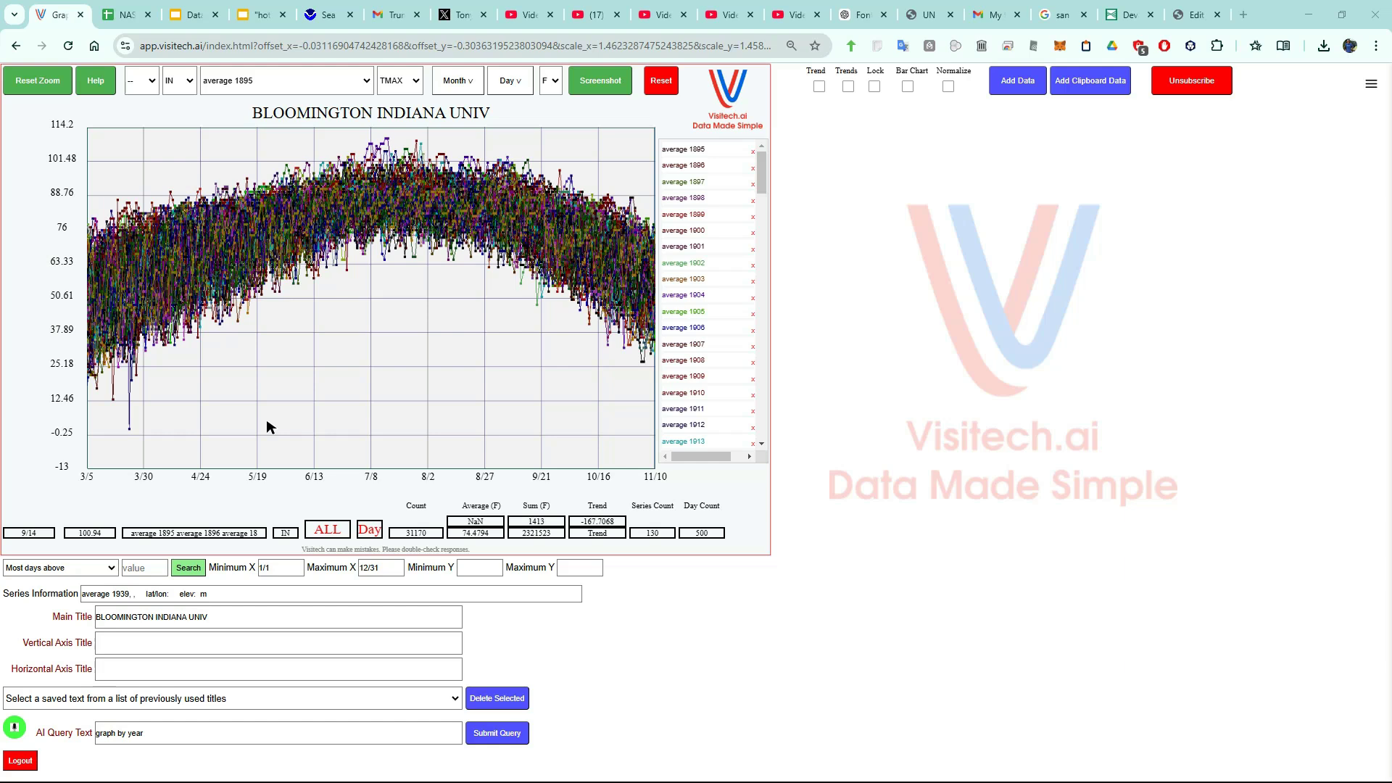
Highlight 1936 in red to verify its 109.94°F peak, then single out 1930 (76.8841 °F average).
{"action": "left_click", "coordinate": [406, 139]}
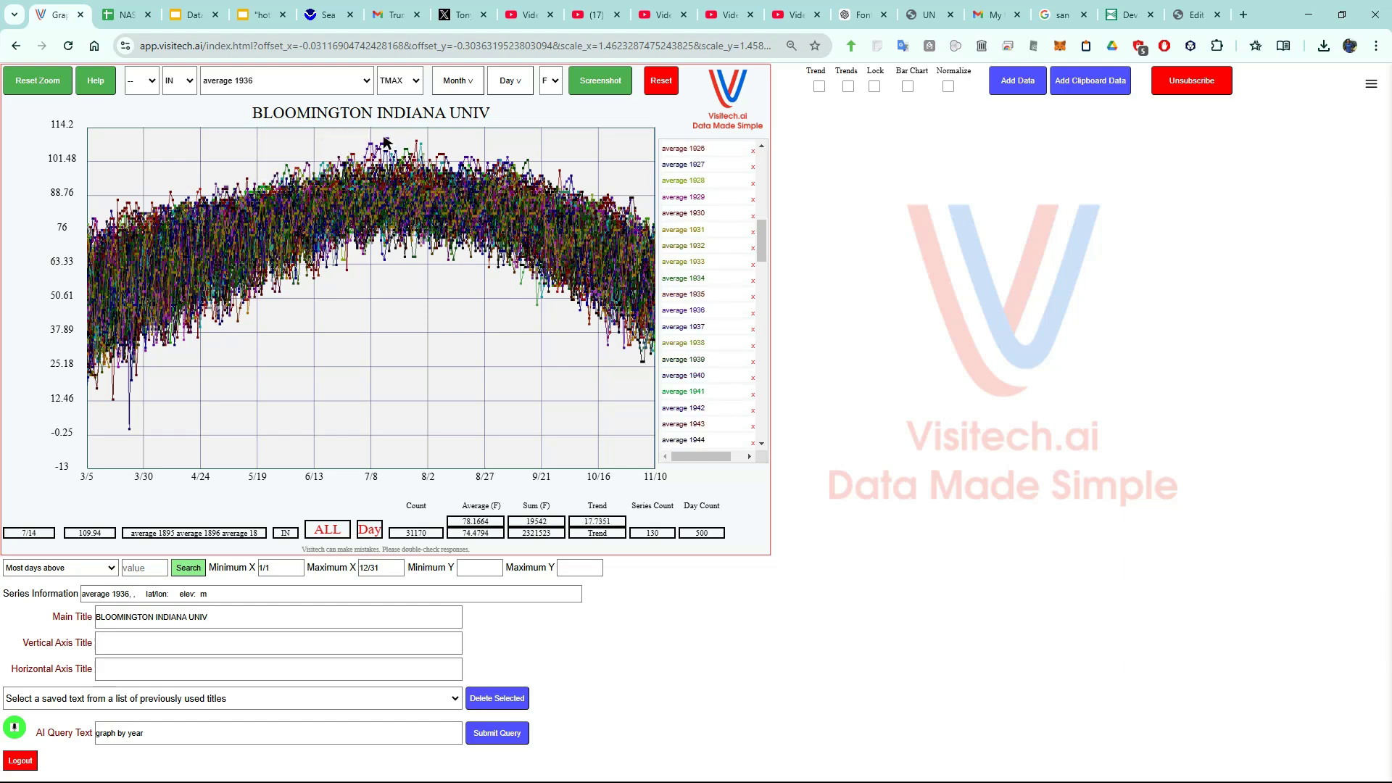
{"action": "left_click", "coordinate": [389, 140]}
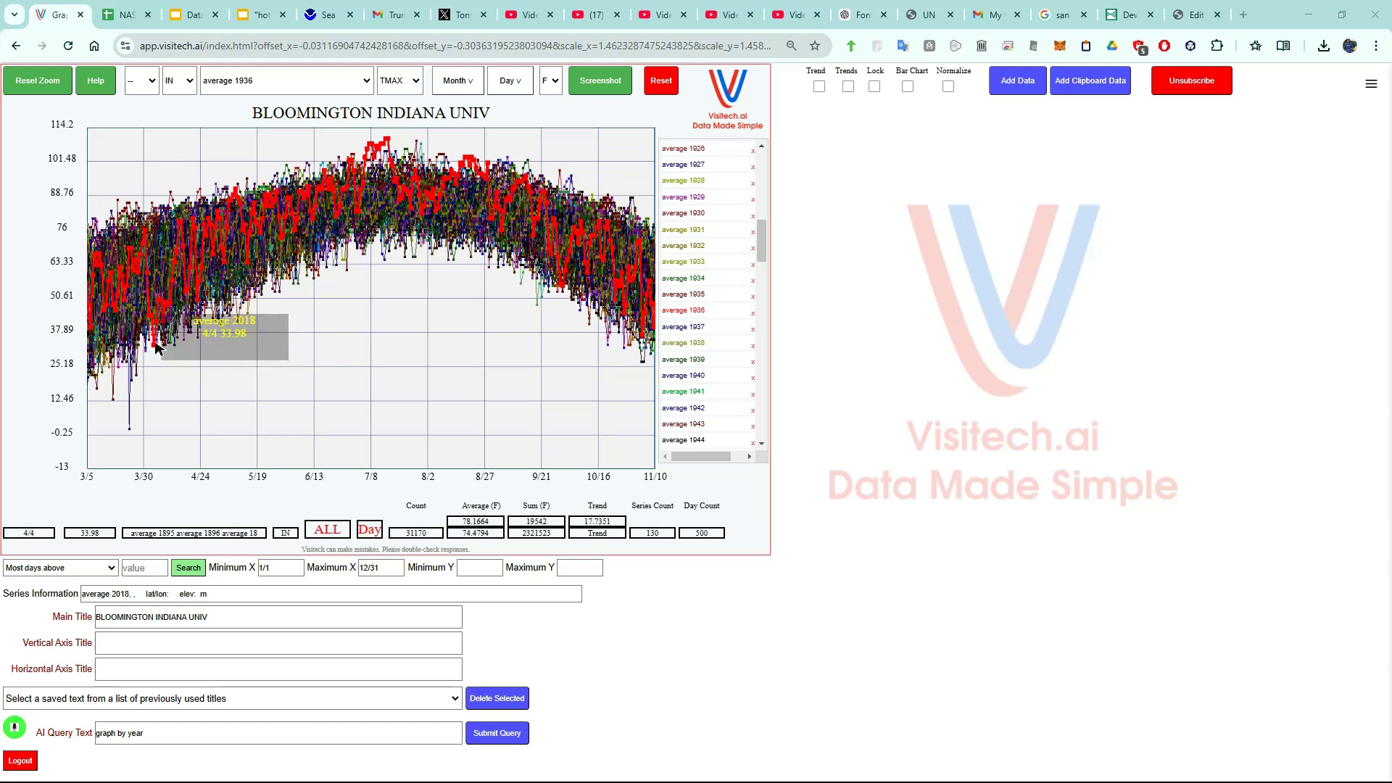
{"action": "mouse_move", "coordinate": [392, 141]}
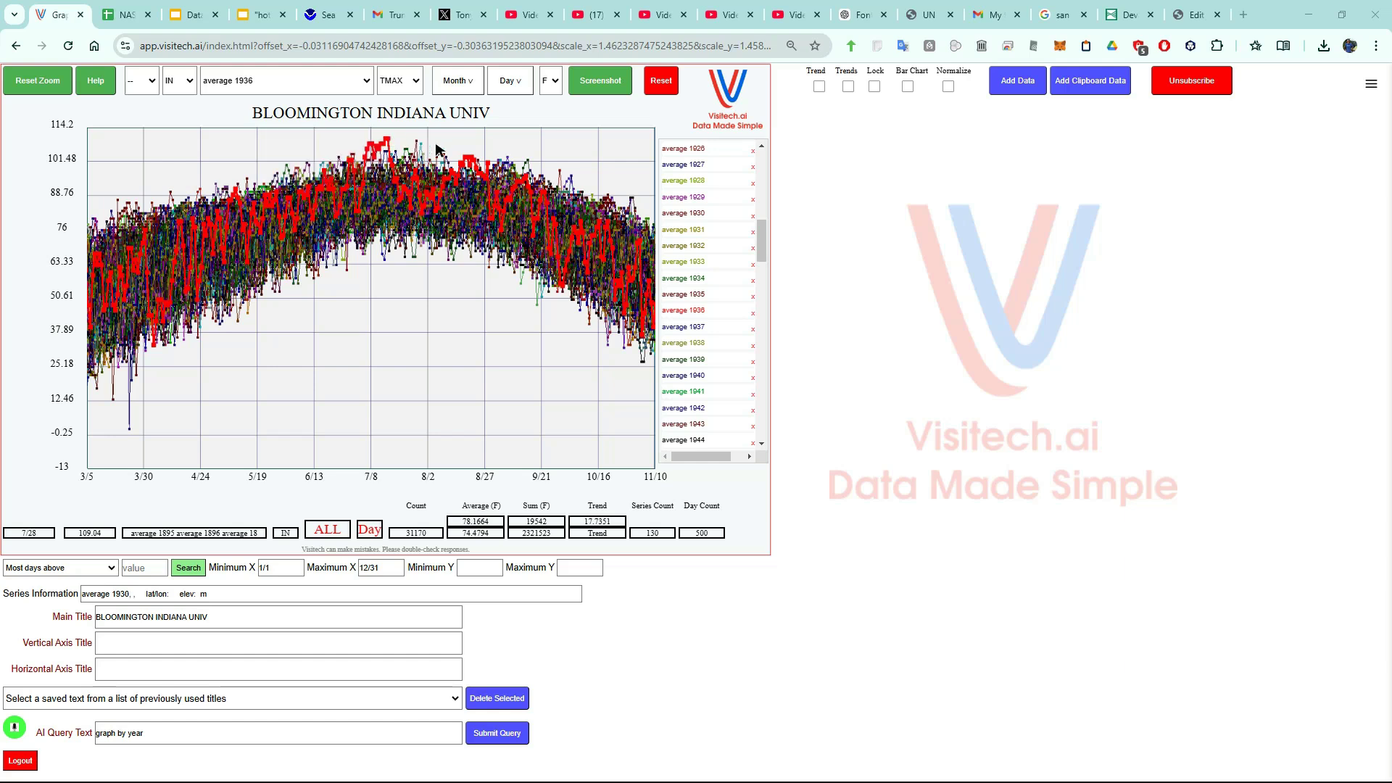
{"action": "mouse_move", "coordinate": [471, 163]}
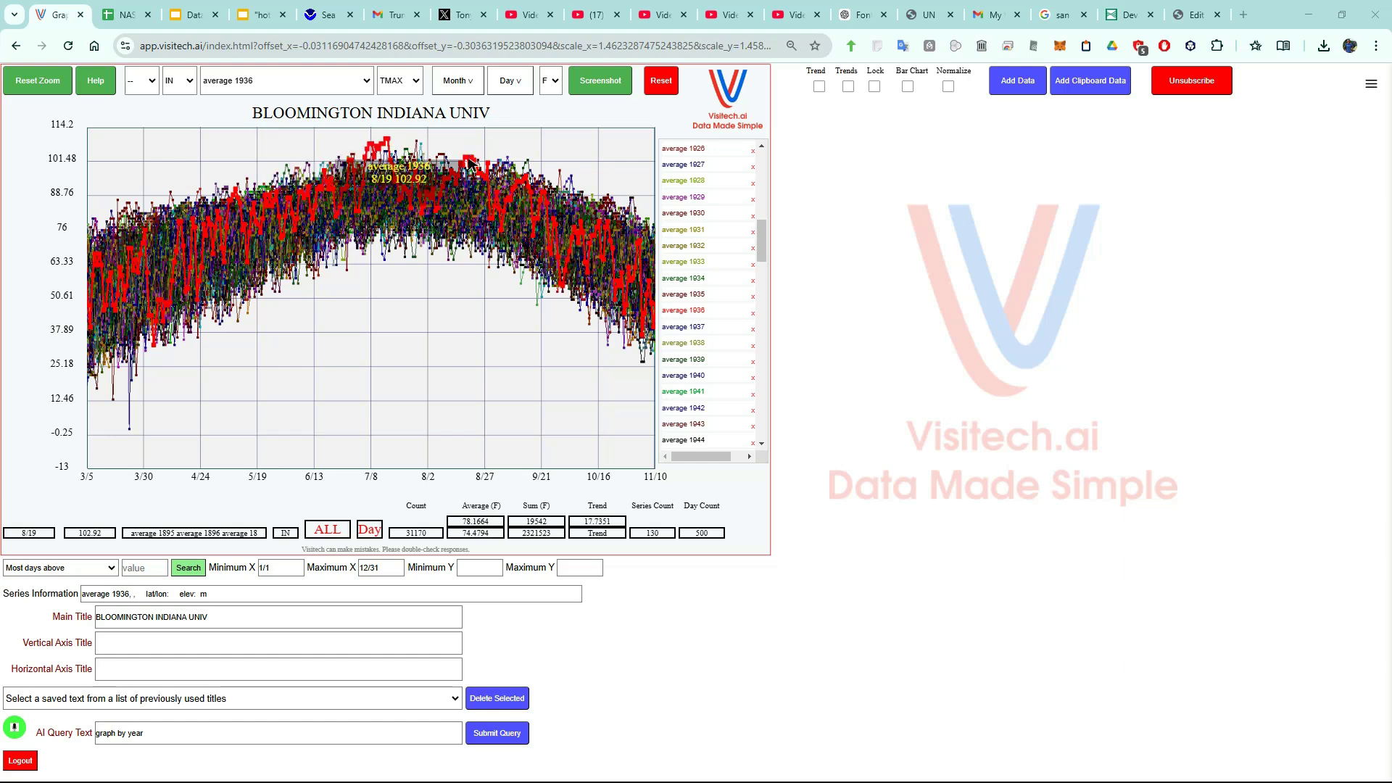
{"action": "left_click", "coordinate": [417, 145]}
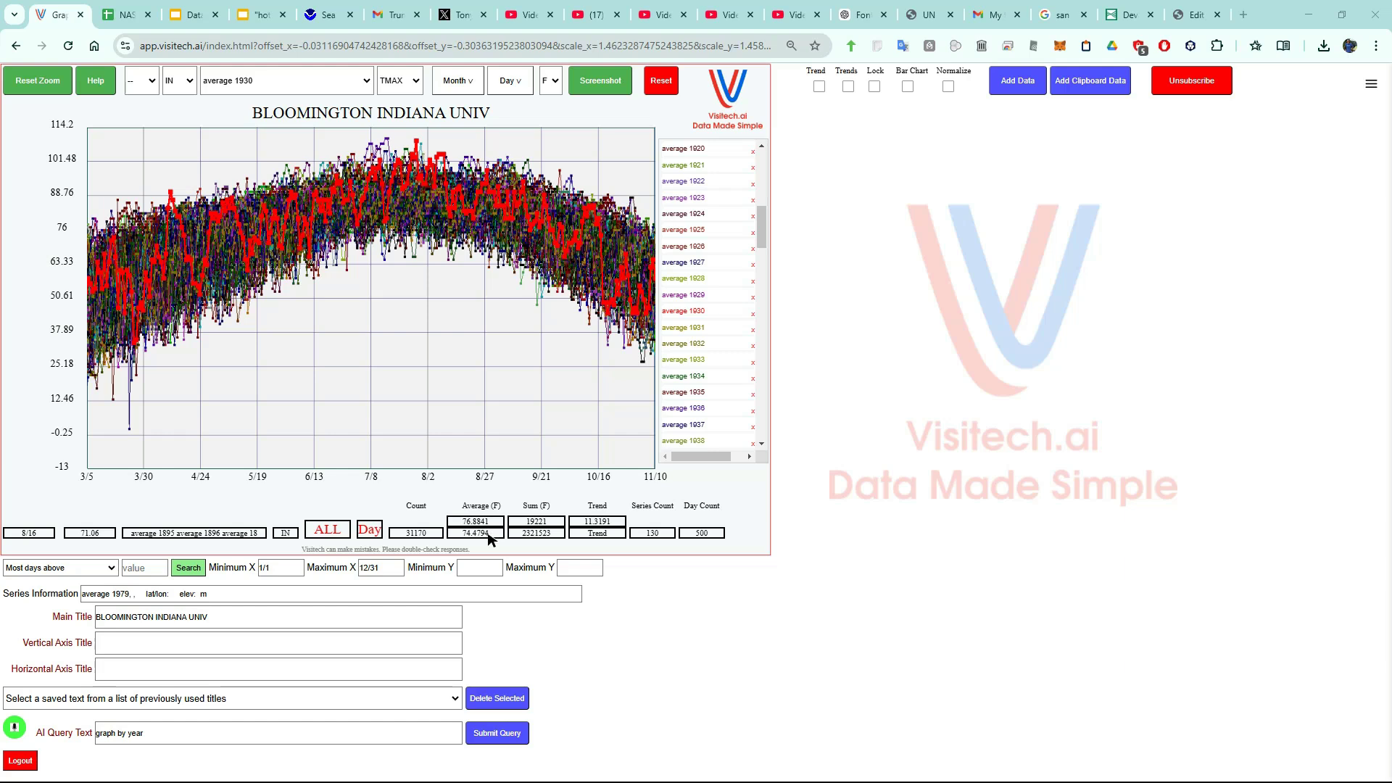
Scroll the legend to 1895 and step the red highlight year by year up to 1921.
{"action": "scroll", "coordinate": [695, 236], "scroll_direction": "up", "scroll_amount": 5}
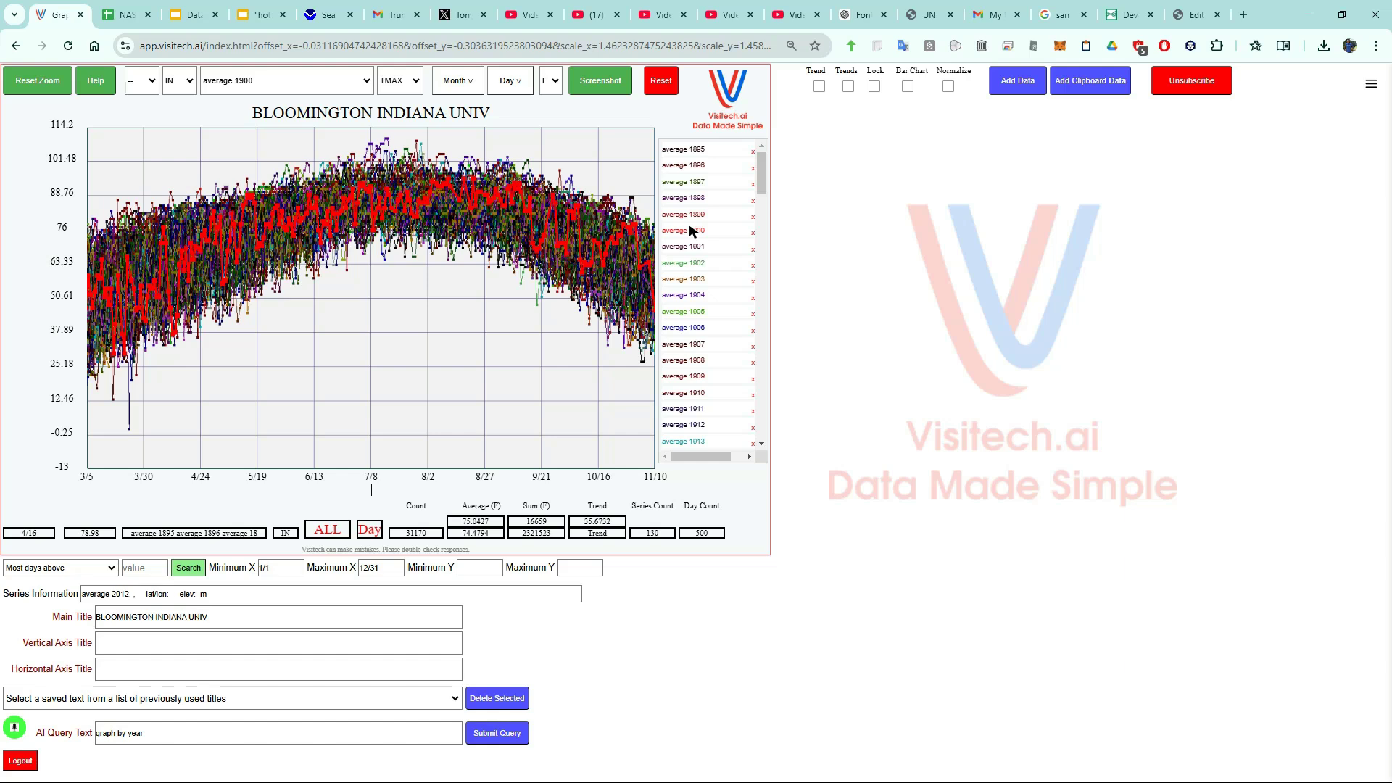
{"action": "key", "text": "Down"}
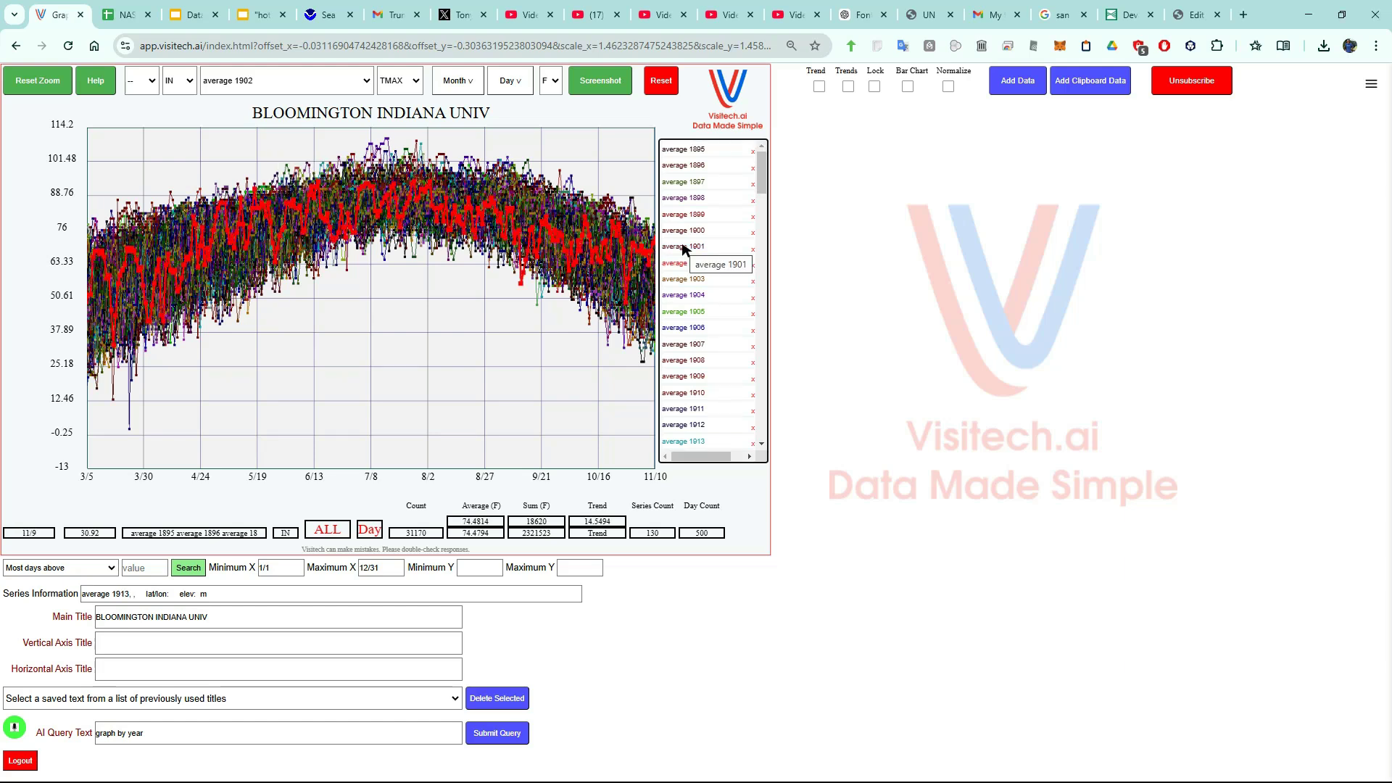
{"action": "key", "text": "Down"}
{"action": "key", "text": "Down"}
{"action": "key", "text": "Down"}
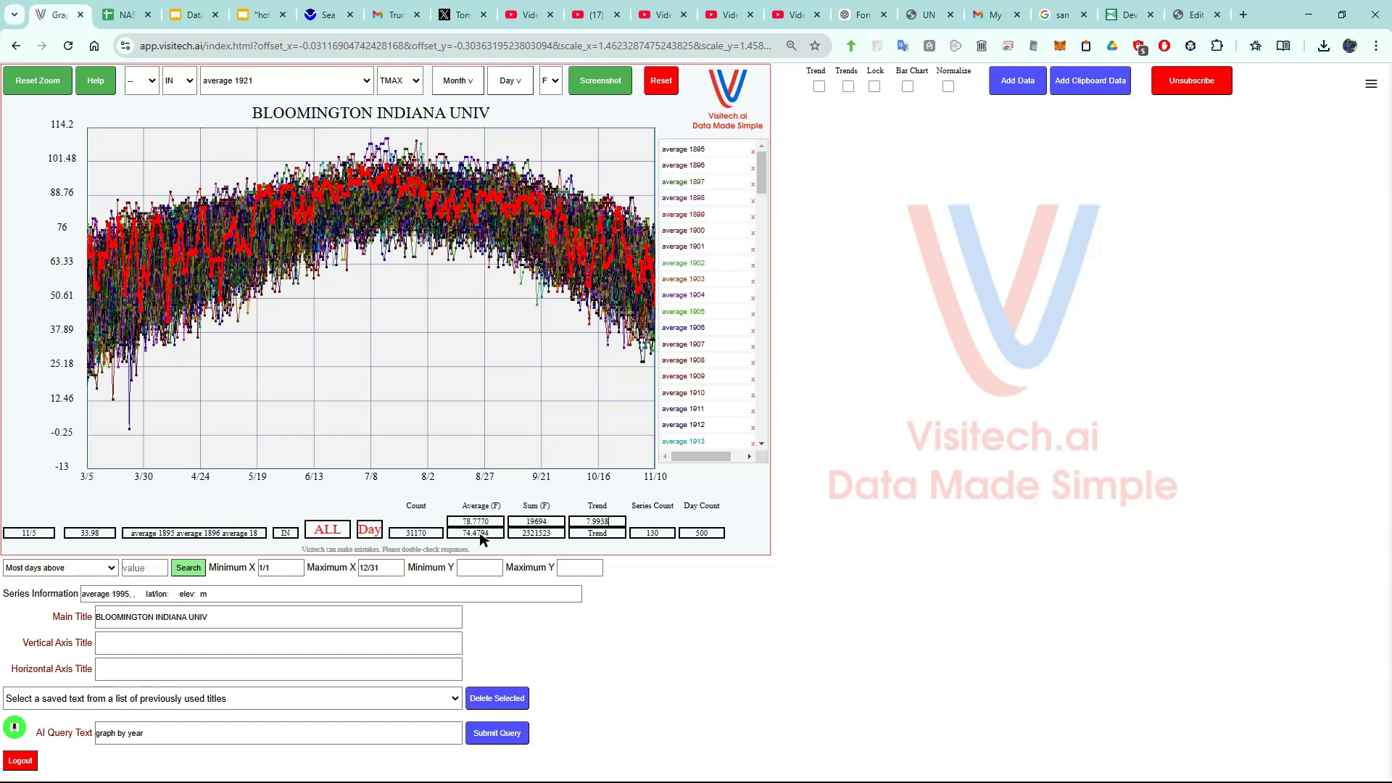
Reset the page and load BLOOMINGTON_INDIANA_UNIV_delta.csv from downloads as the new chart.
{"action": "left_click", "coordinate": [664, 82]}
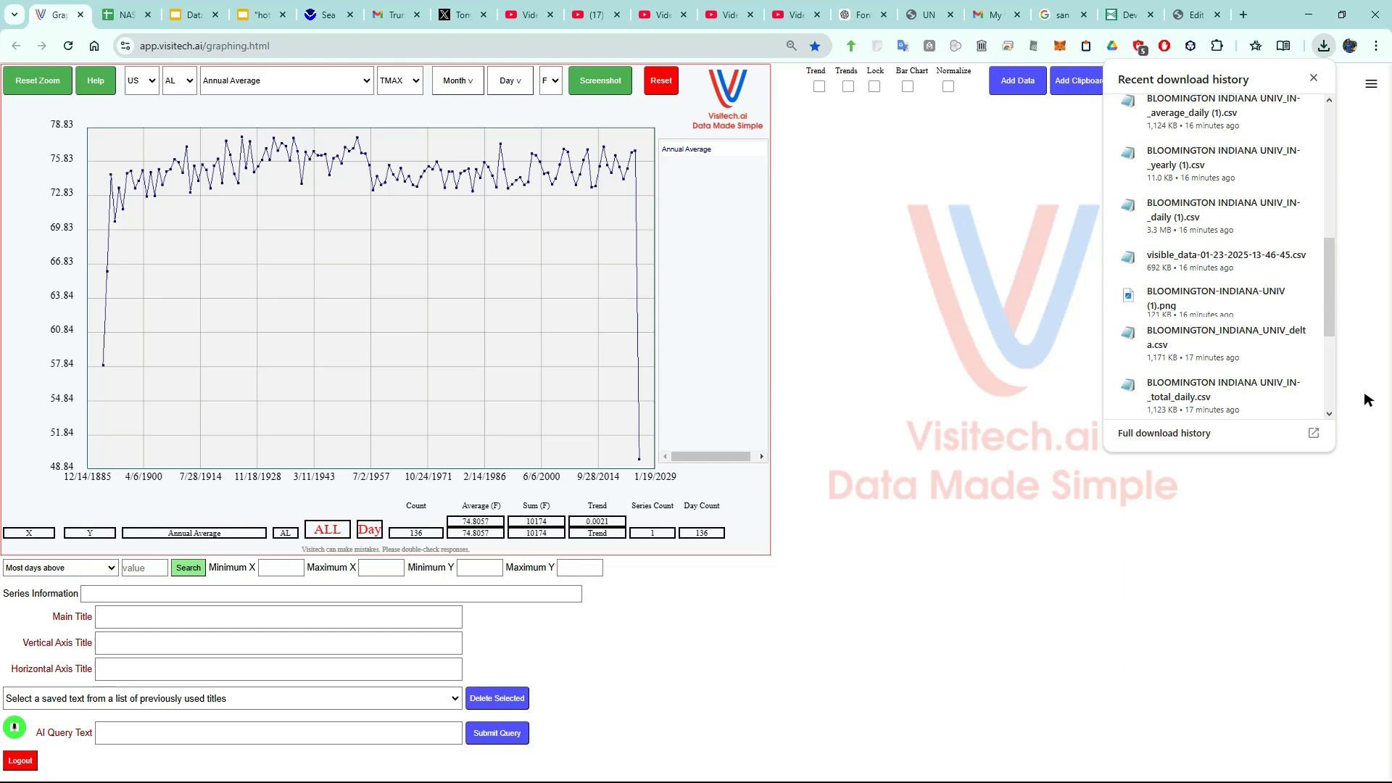
{"action": "left_click_drag", "start_coordinate": [1249, 337], "coordinate": [398, 274]}
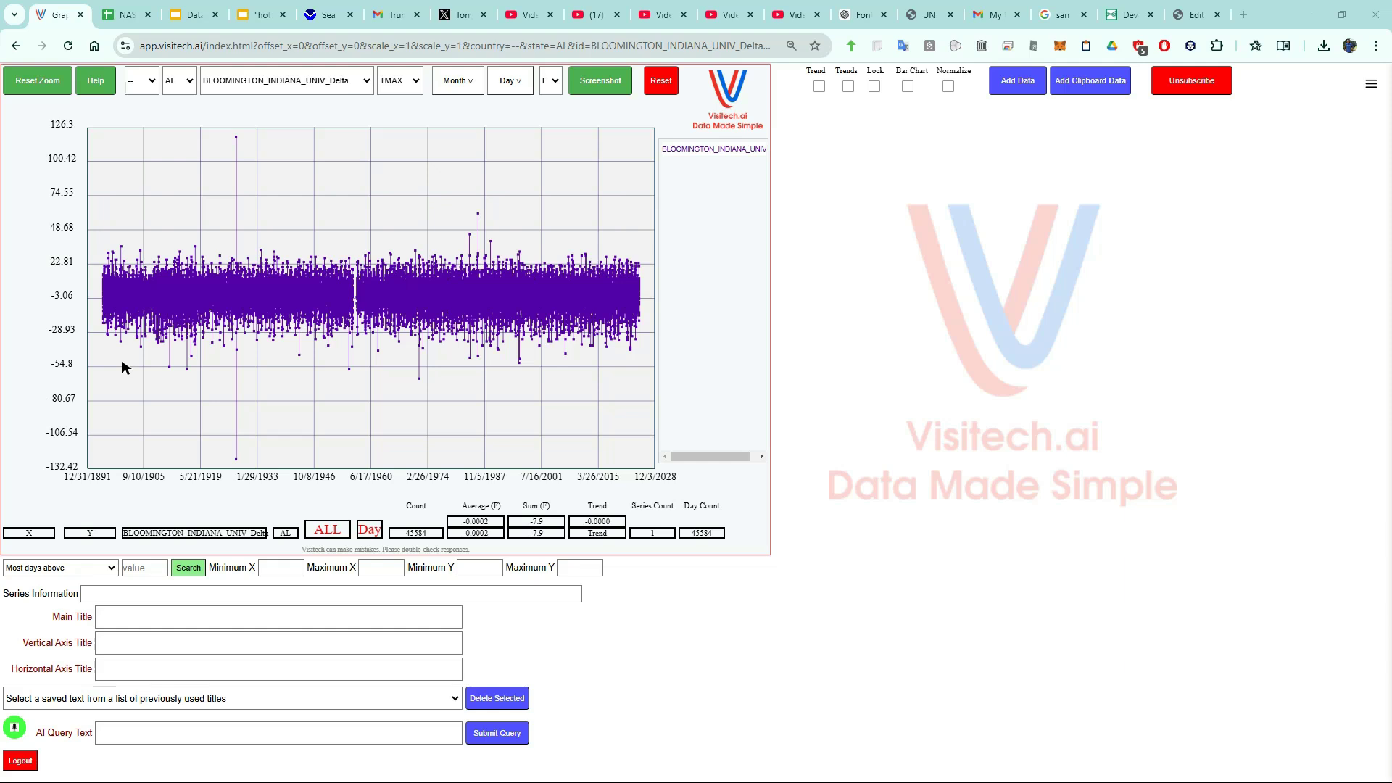
Set Maximum Y to 0 so only the 22797 drop days remain, then zoom in.
{"action": "left_click", "coordinate": [581, 570]}
{"action": "type", "text": "0"}
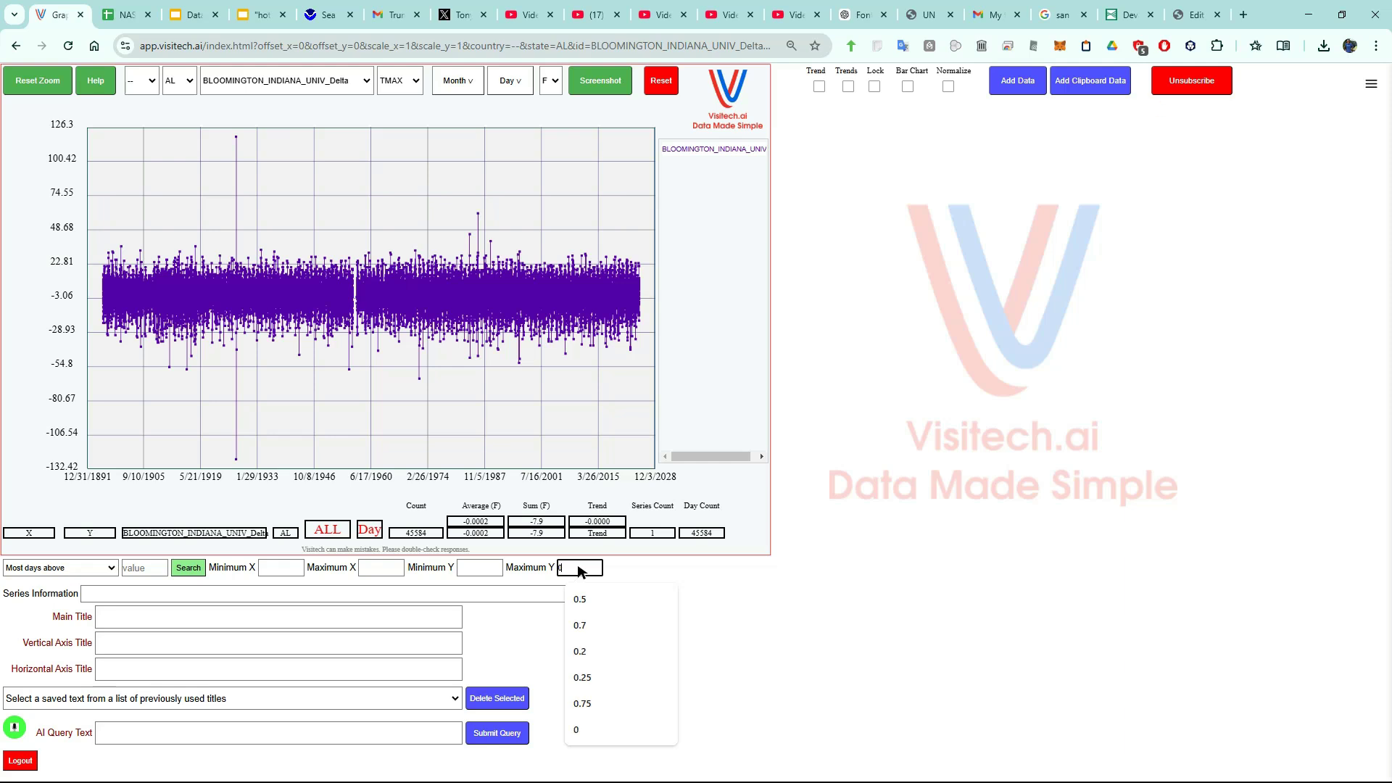
{"action": "key", "text": "Return"}
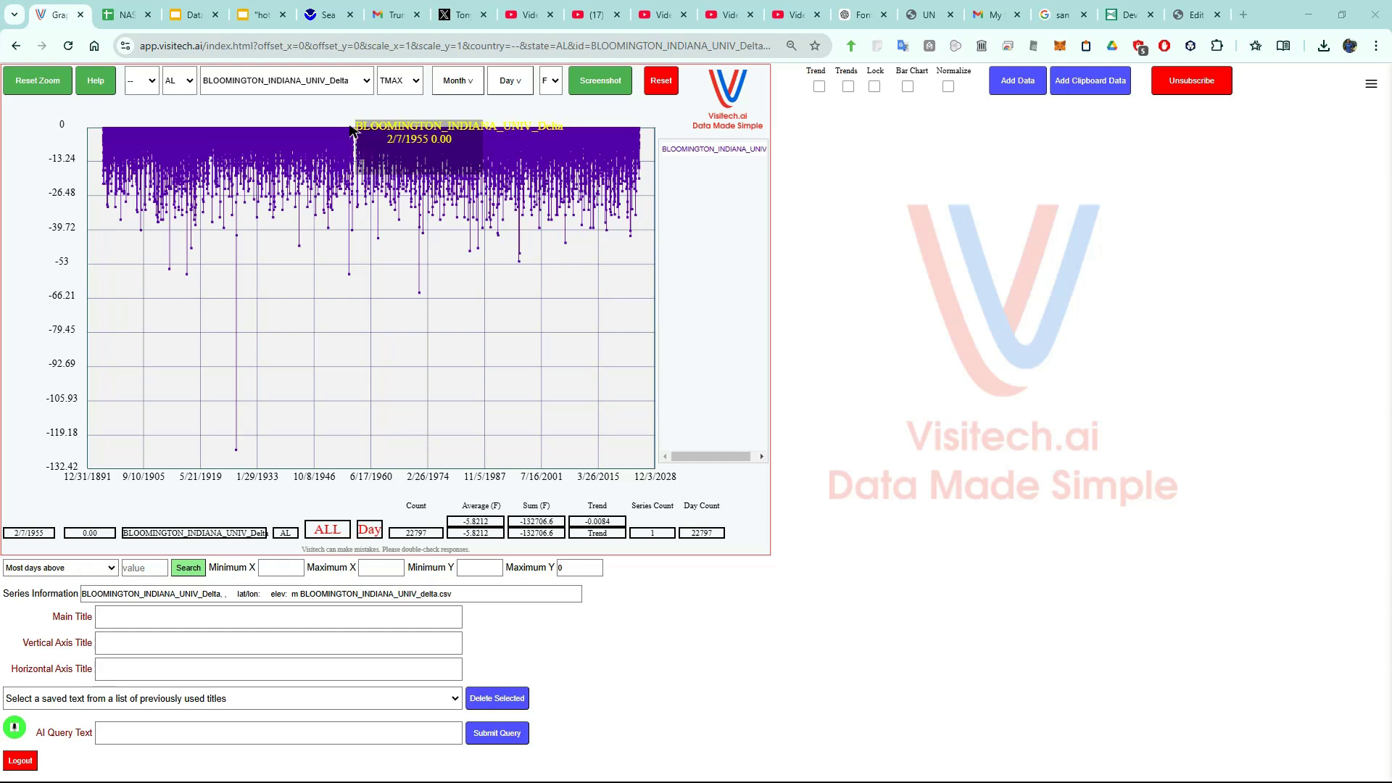
{"action": "scroll", "coordinate": [351, 131], "scroll_direction": "up", "scroll_amount": 2}
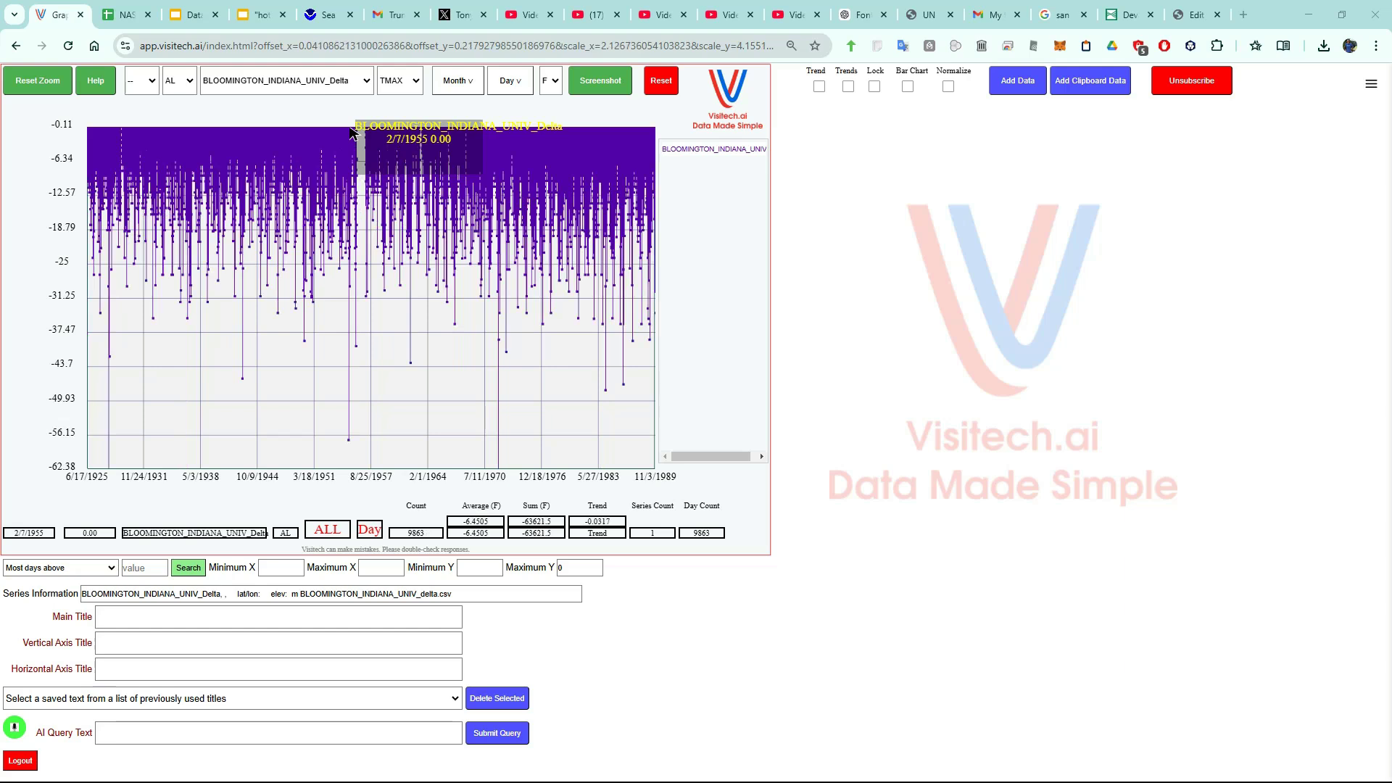
Zoom the drops-only chart back out to its full 1891–2028 range.
{"action": "scroll", "coordinate": [518, 452], "scroll_direction": "down", "scroll_amount": 2}
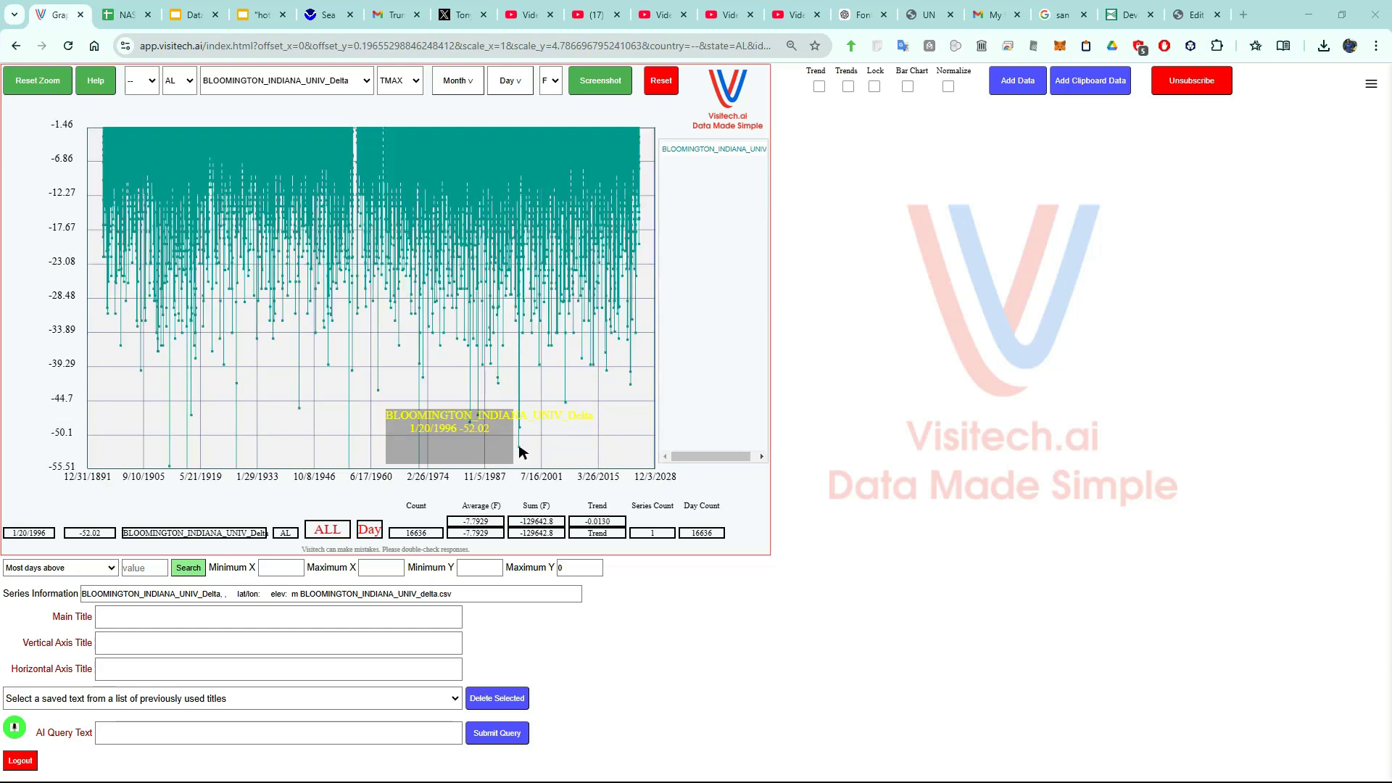